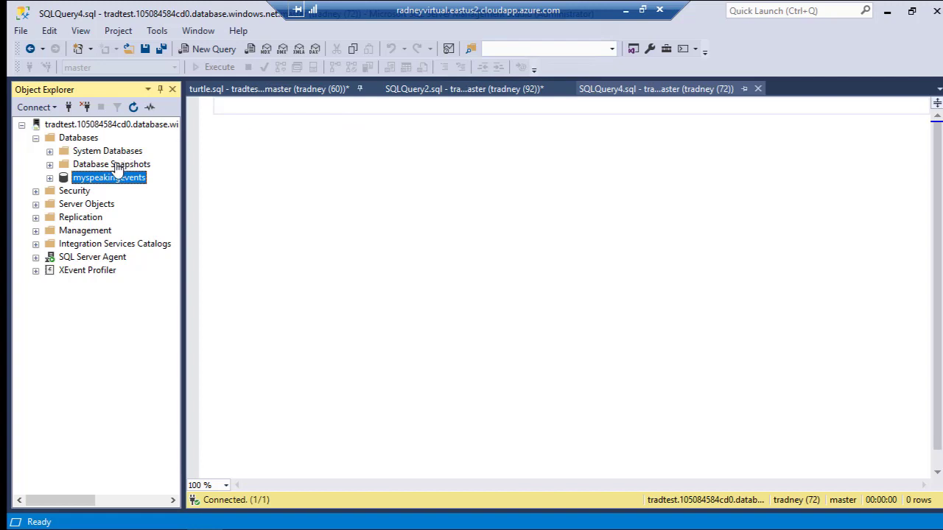
Step: Create a new database named turtle, reviewing its options down to the encryption setting and keeping the defaults
left_click(68, 140)
right_click(68, 144)
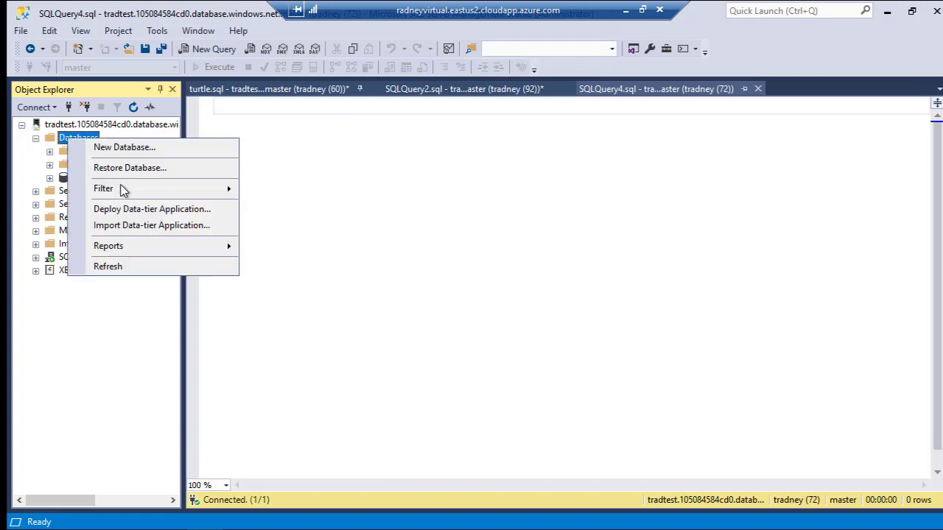
left_click(143, 152)
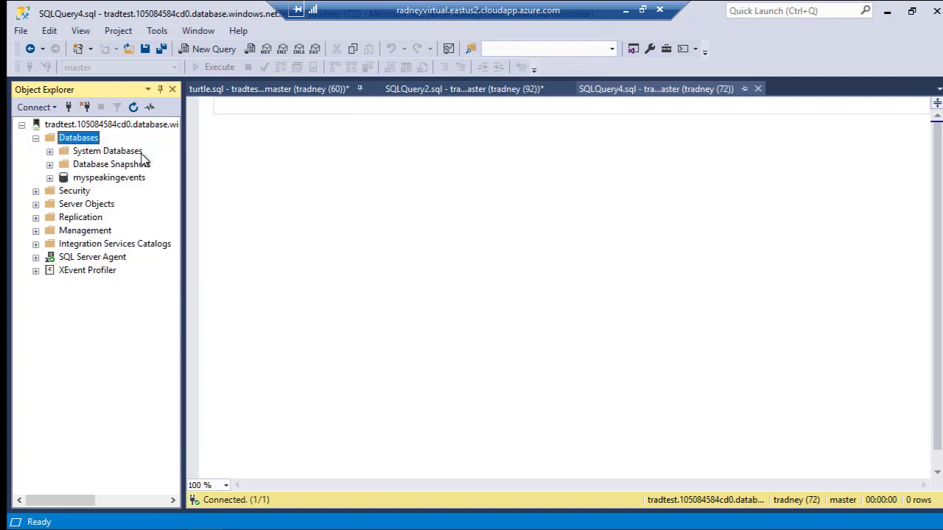
right_click(554, 96)
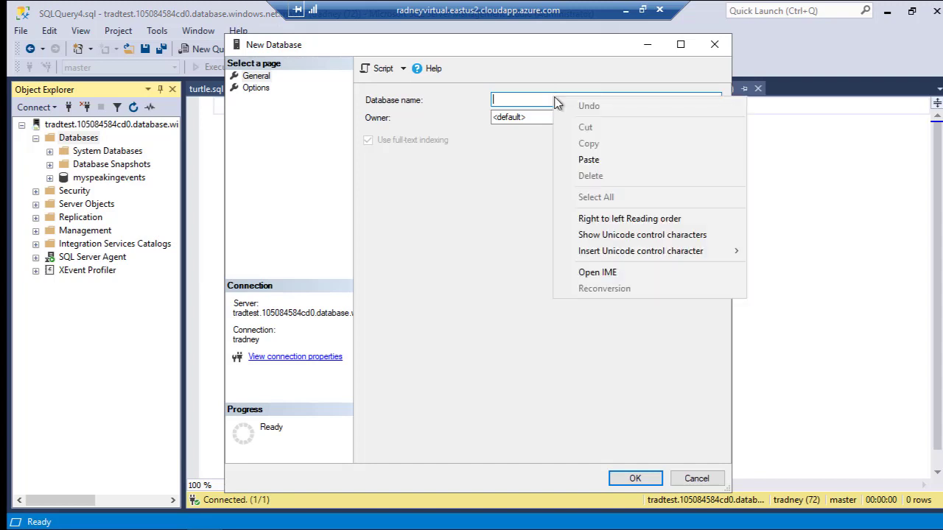
left_click(592, 157)
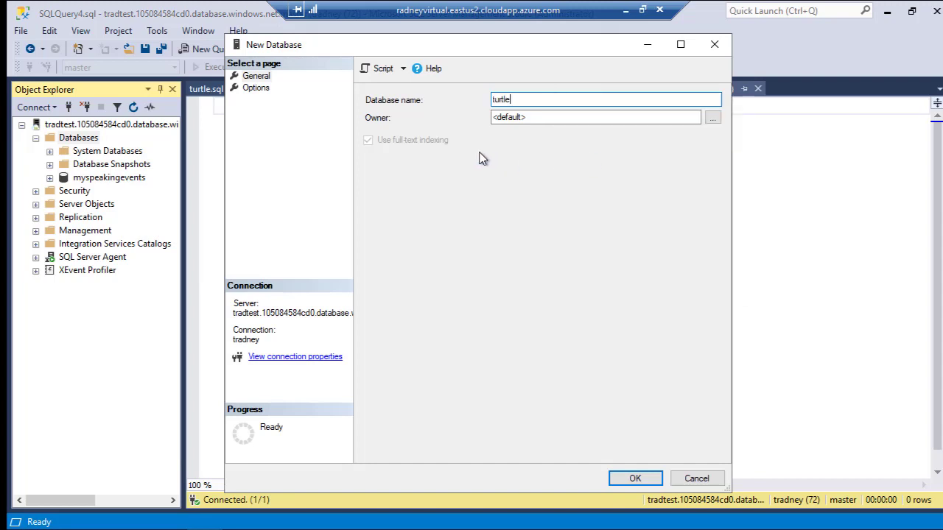
left_click(270, 90)
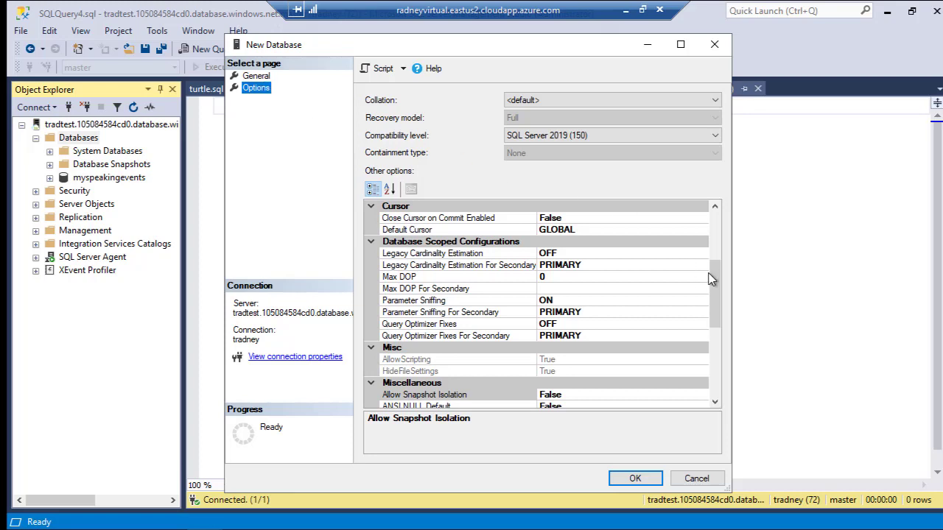
left_click_drag(714, 319, 718, 391)
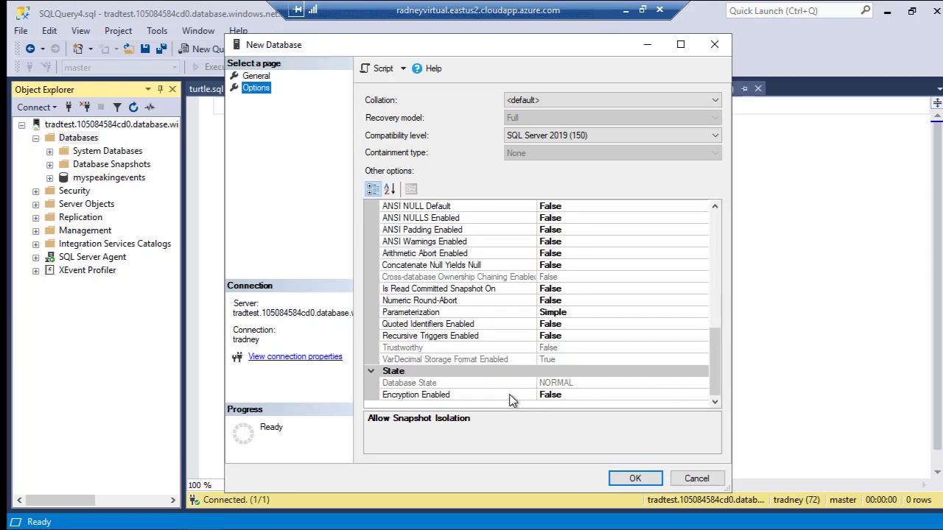
left_click(635, 479)
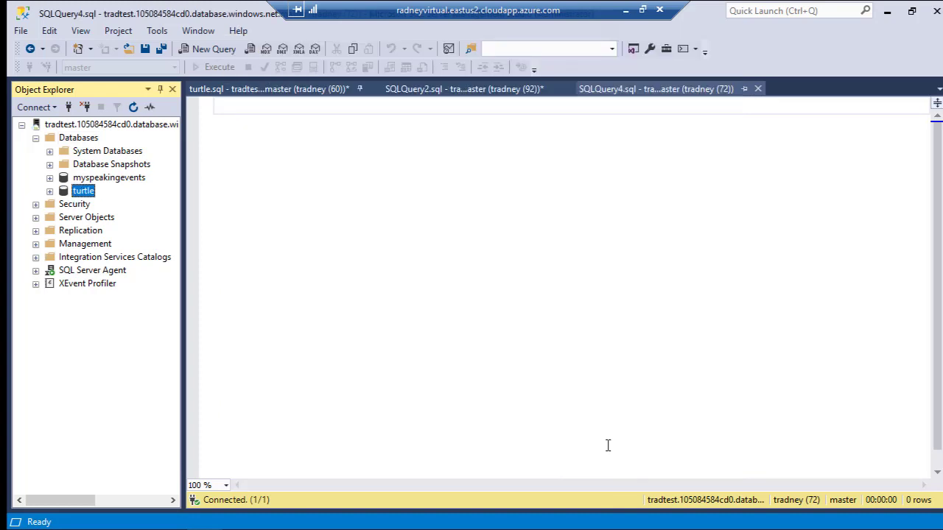
Step: Review the Encryption Enabled option and Query Store settings in the turtle database's properties, and close them without saving
right_click(102, 193)
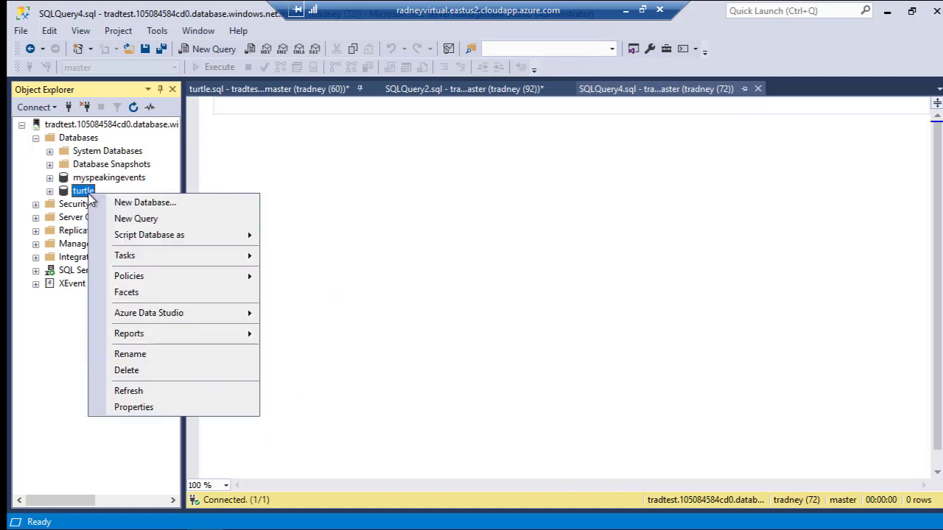
left_click(135, 407)
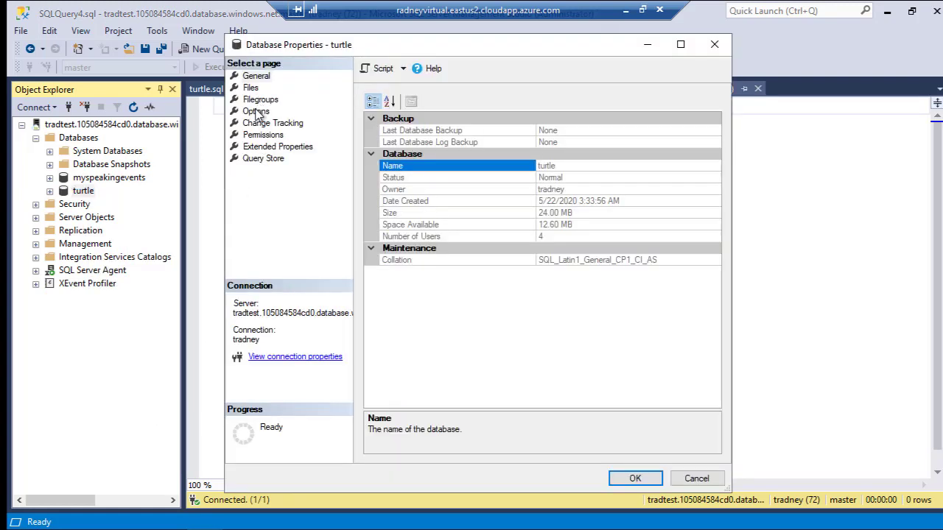
left_click(256, 111)
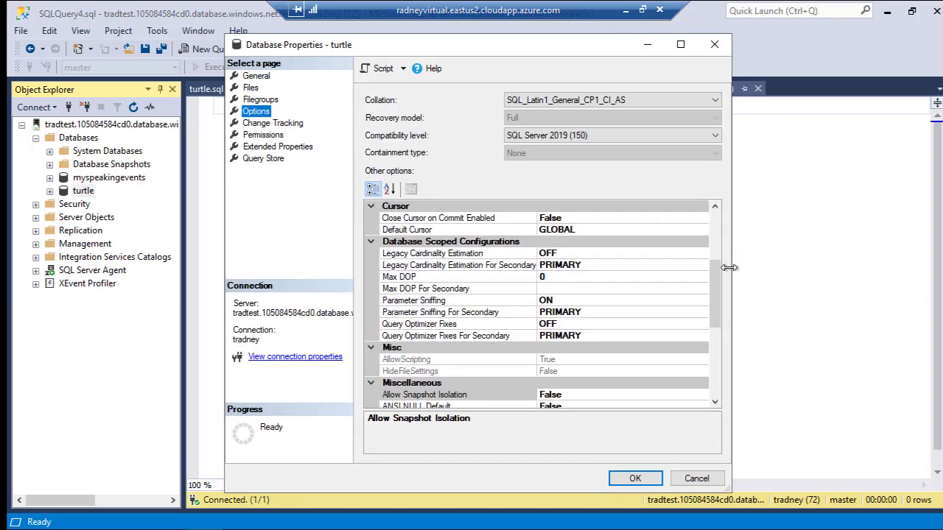
scroll(721, 376, "down", 1)
scroll(720, 376, "down", 5)
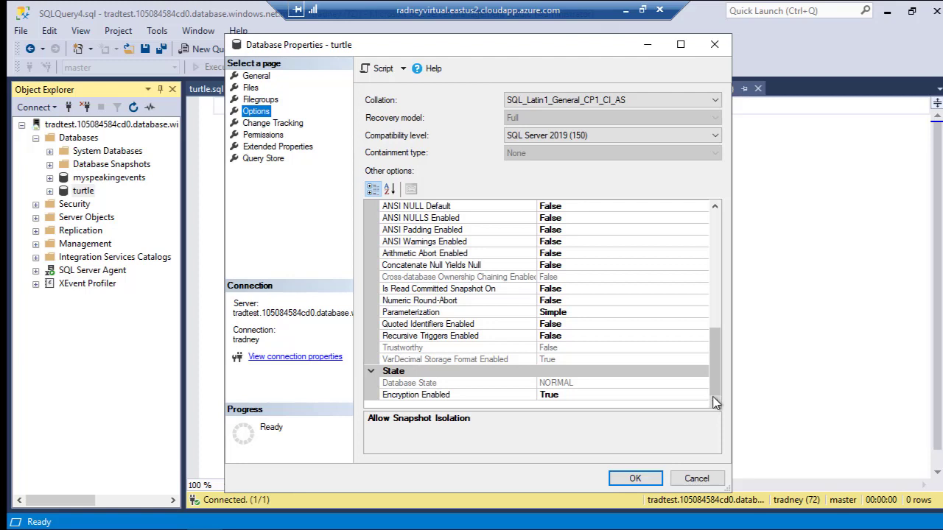
double_click(622, 394)
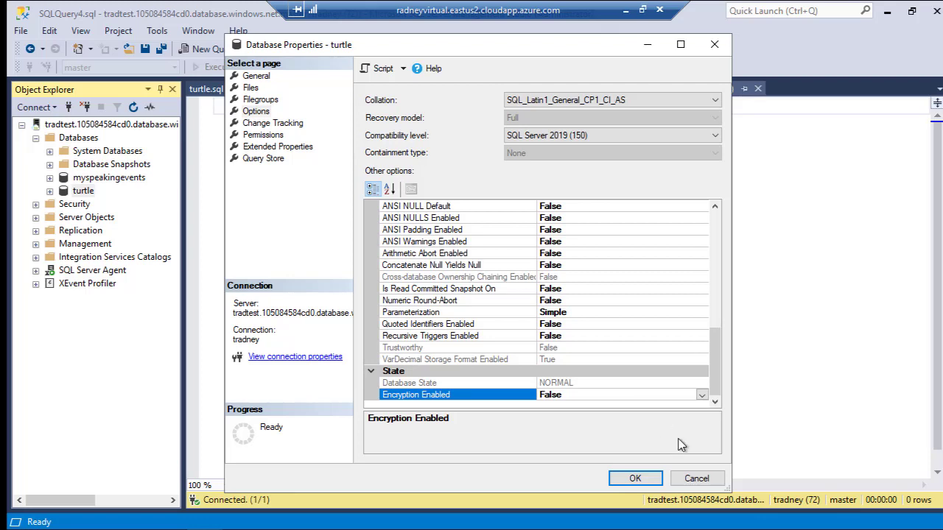
left_click(696, 478)
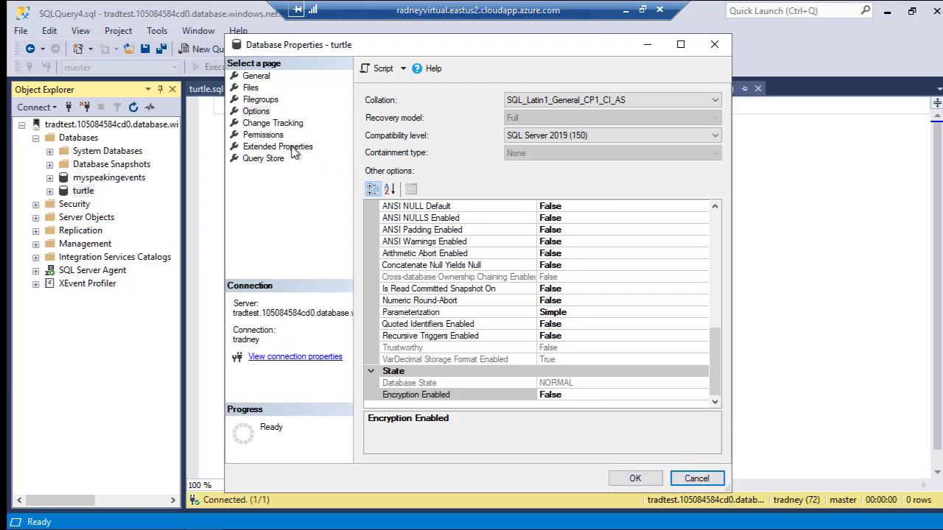
left_click(265, 160)
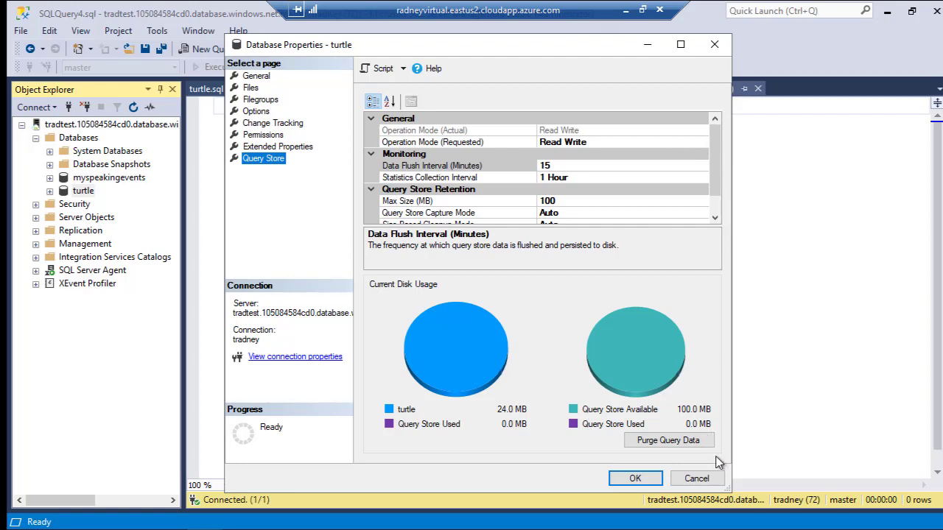
left_click(704, 479)
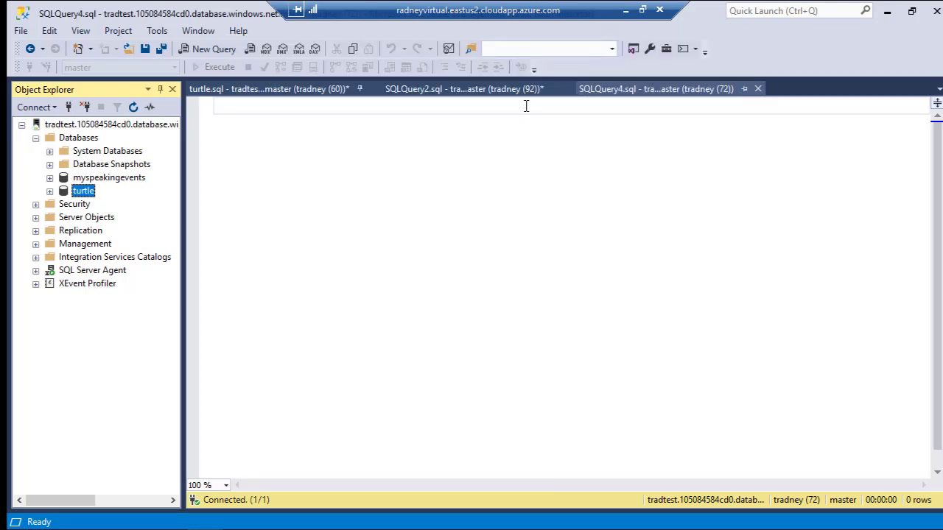
Step: Run the entire SQLQuery2.sql script that creates the turtle2 database with SET ENCRYPTION OFF
left_click(490, 94)
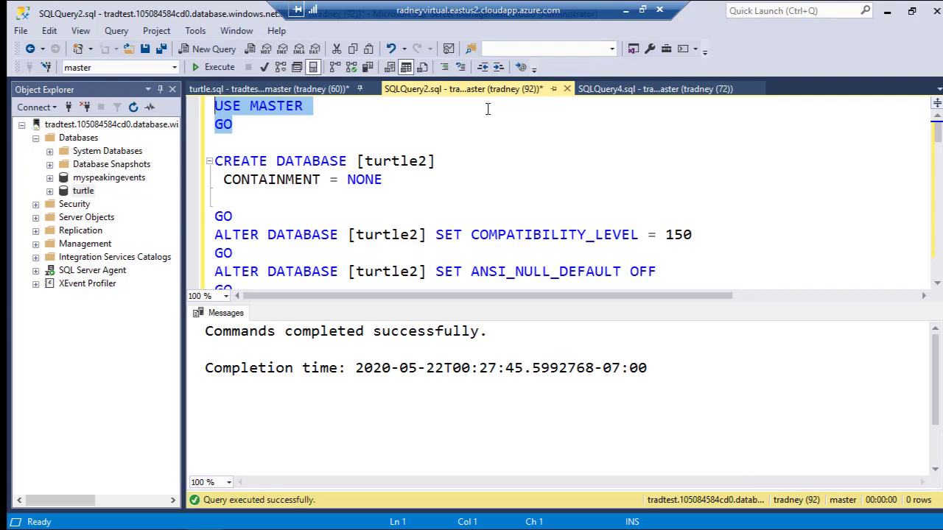
scroll(422, 190, "down", 7)
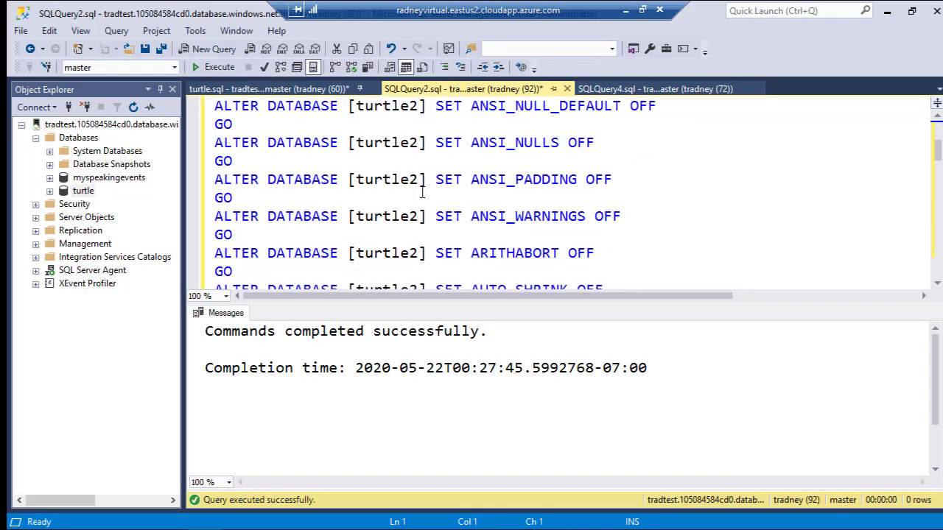
scroll(421, 190, "down", 7)
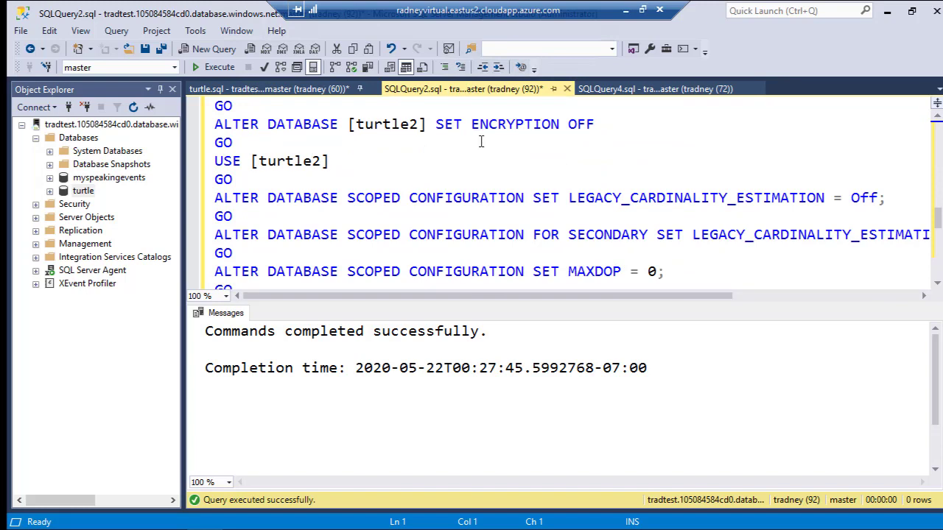
left_click(484, 150)
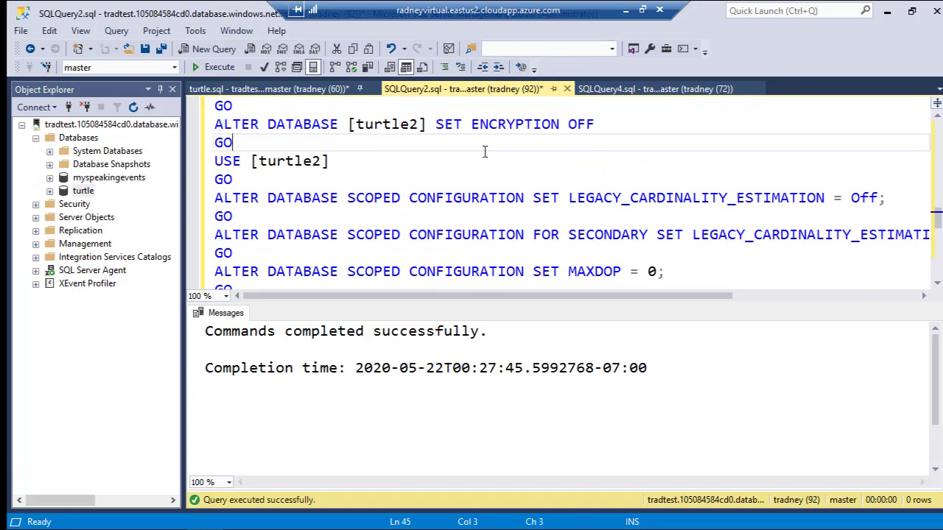
key("F5")
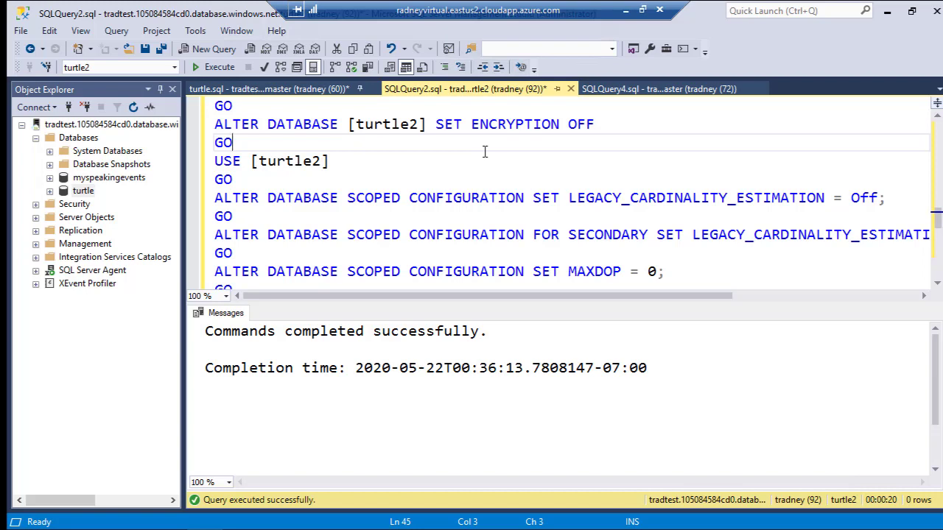
Step: Refresh the database list and check the Encryption Enabled option and Query Store settings in turtle2's properties
right_click(87, 140)
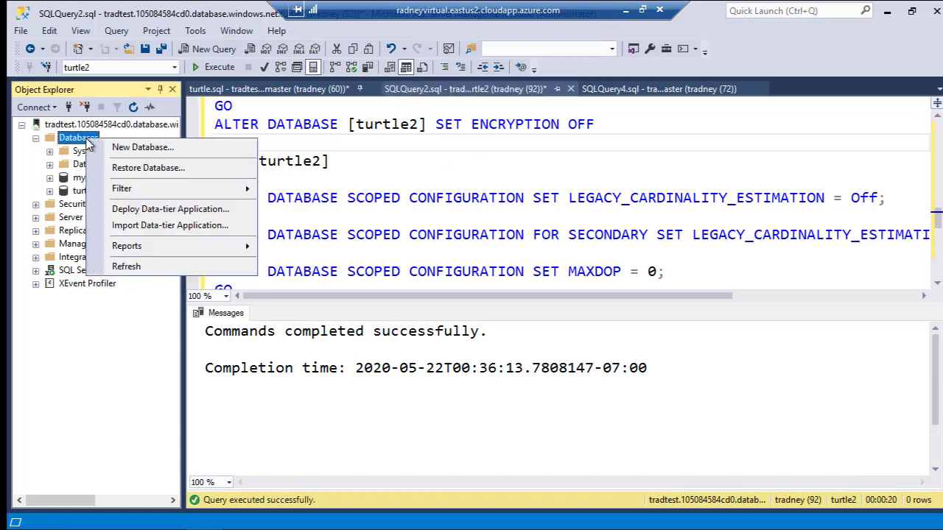
left_click(130, 265)
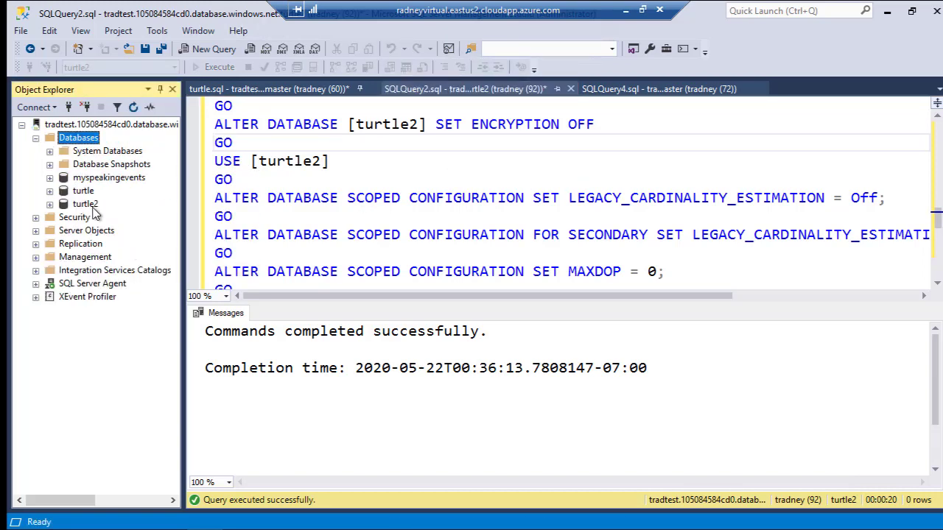
right_click(92, 206)
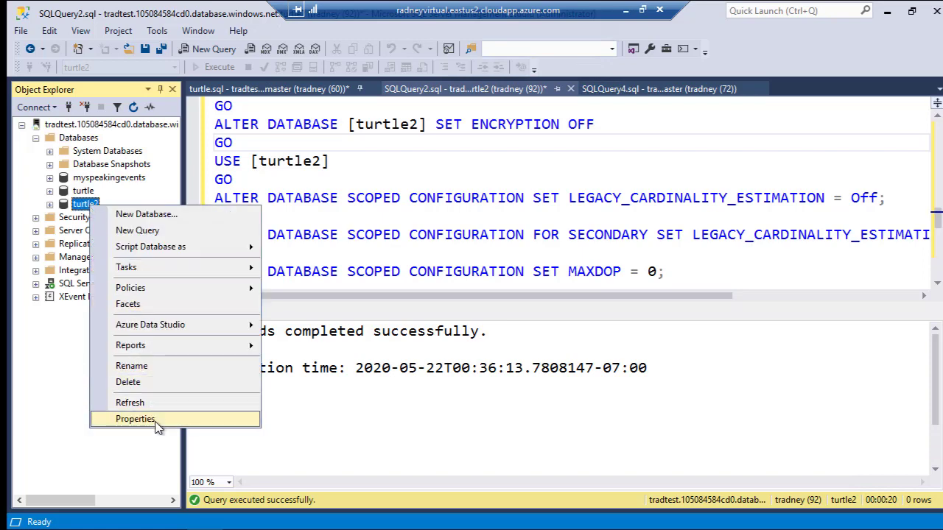
left_click(136, 419)
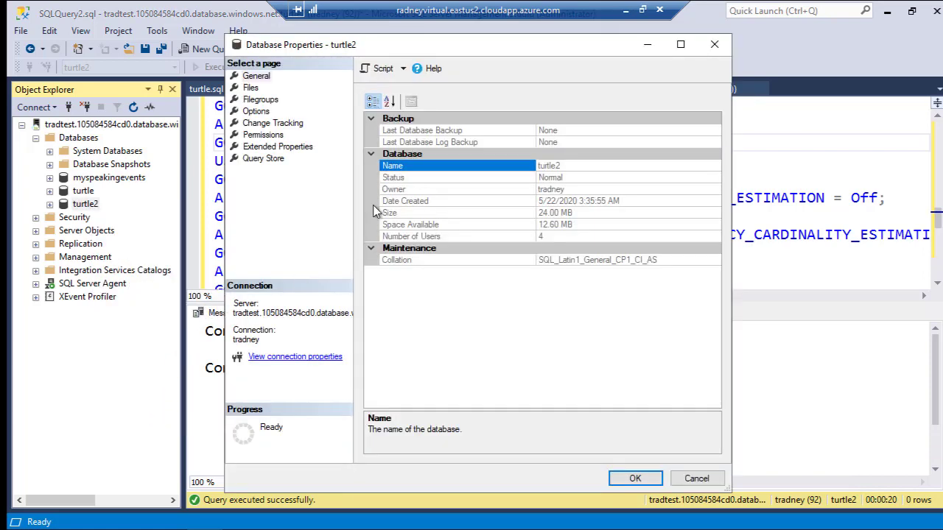
left_click(261, 112)
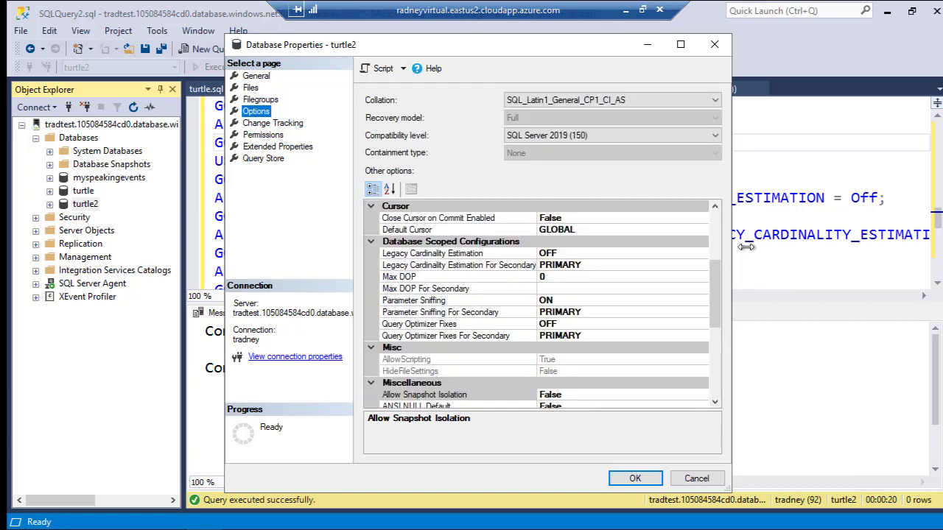
left_click_drag(719, 298, 722, 410)
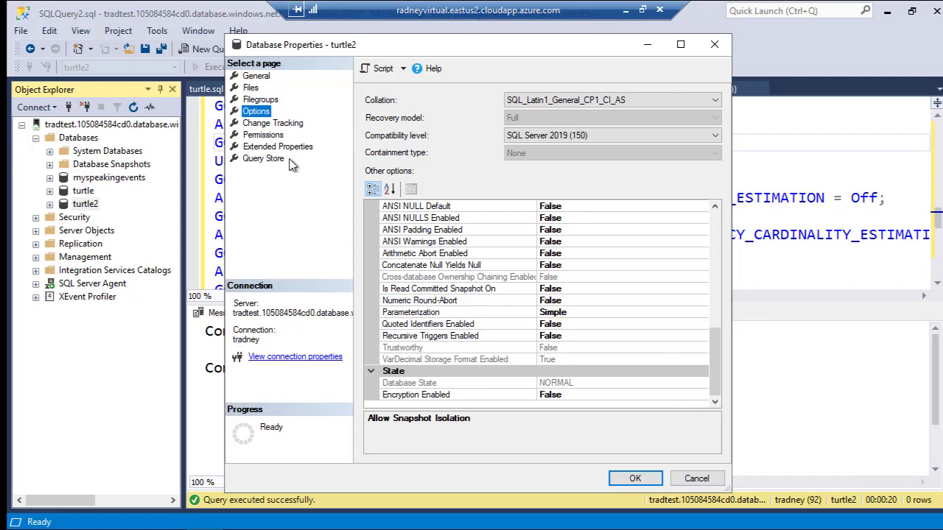
left_click(263, 160)
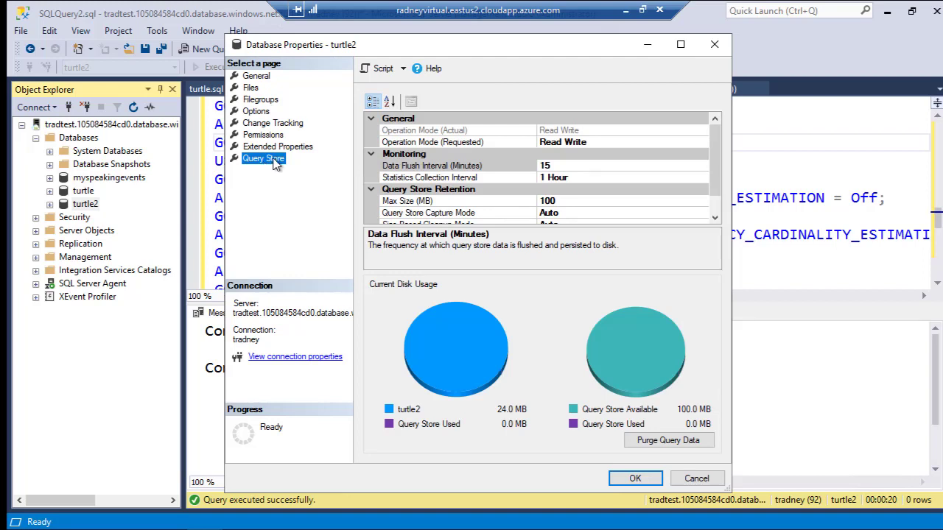
left_click(712, 480)
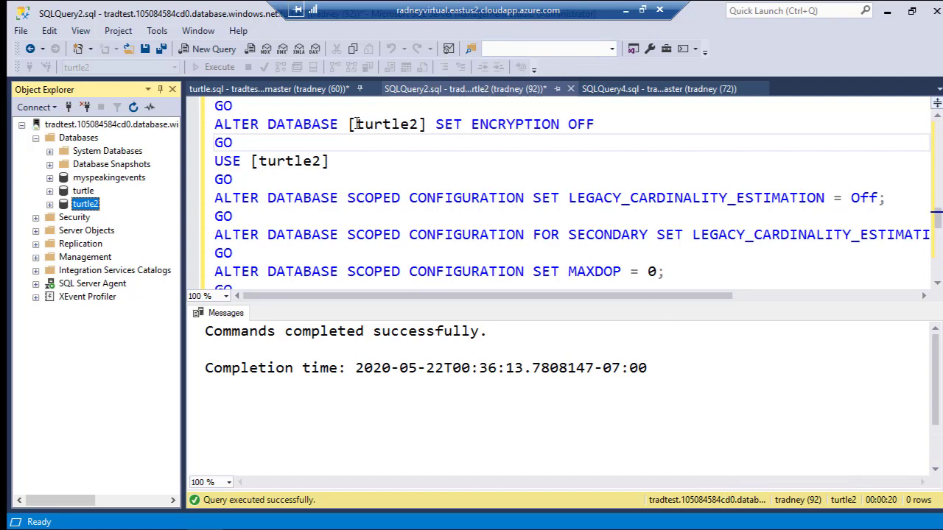
Step: Try to run the turtle.sql statement backing up turtle to turtle2020.bak in blob storage with COMPRESSION, stats = 1 and COPY_ONLY
left_click(294, 91)
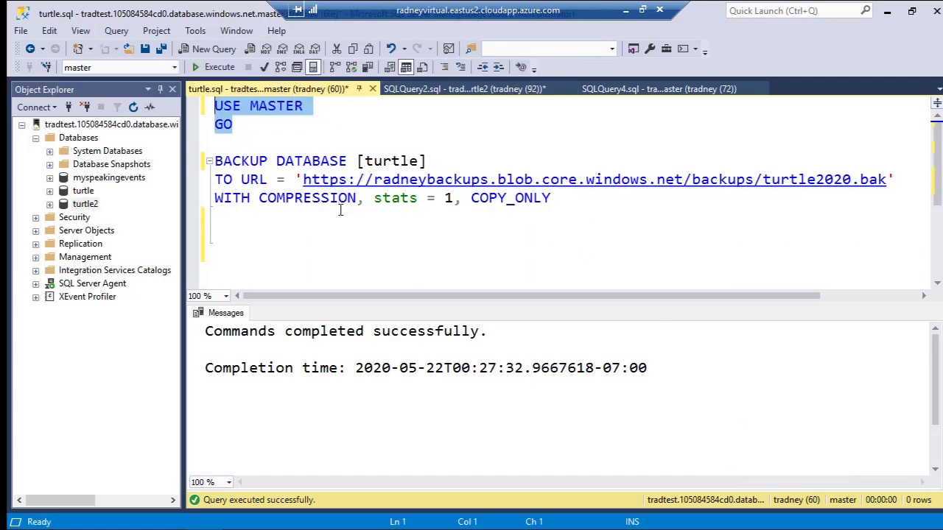
double_click(404, 162)
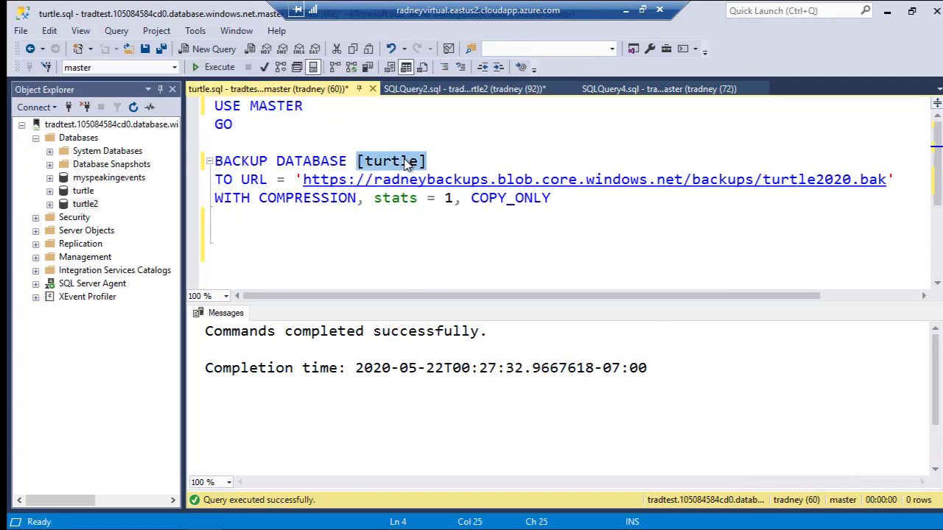
left_click(574, 241)
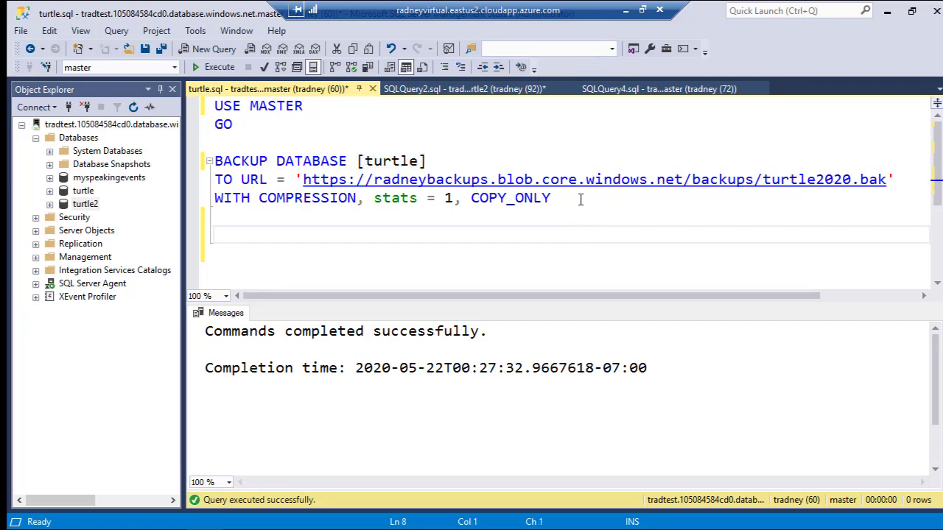
left_click_drag(553, 197, 104, 156)
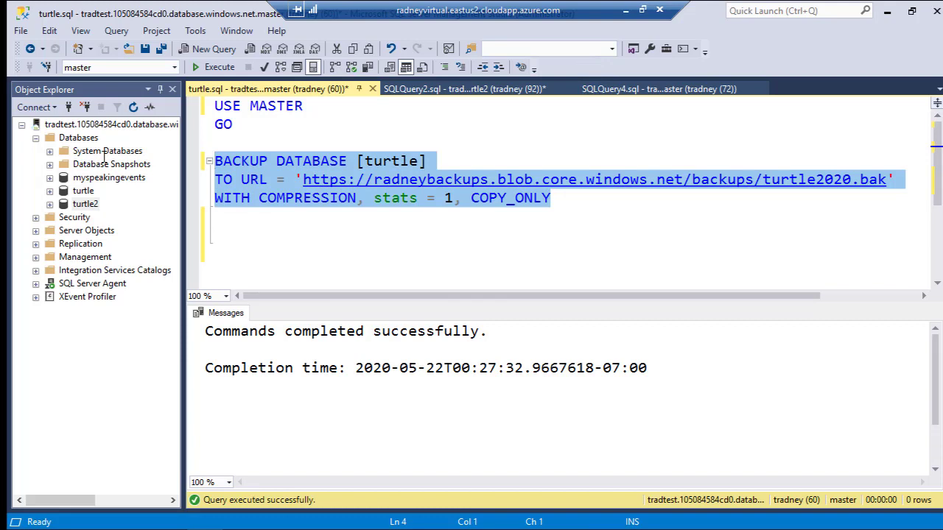
key("F5")
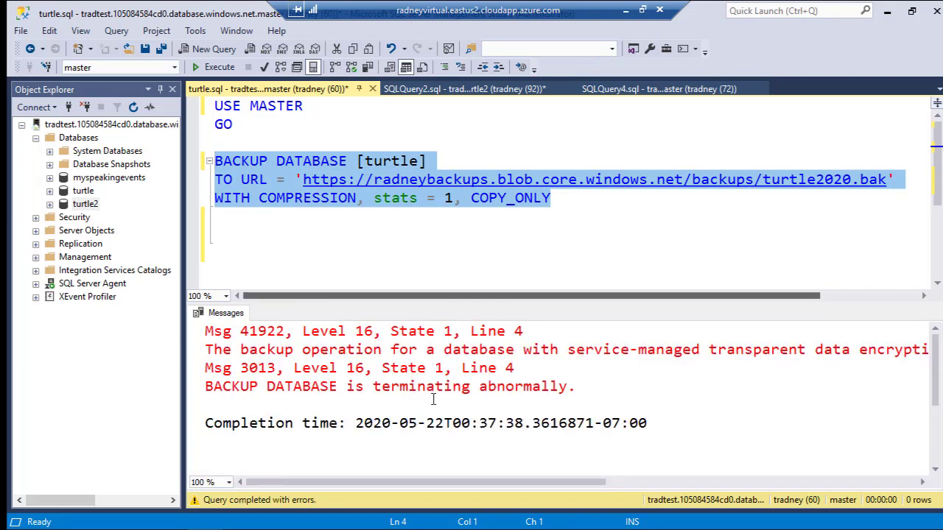
left_click_drag(480, 482, 308, 508)
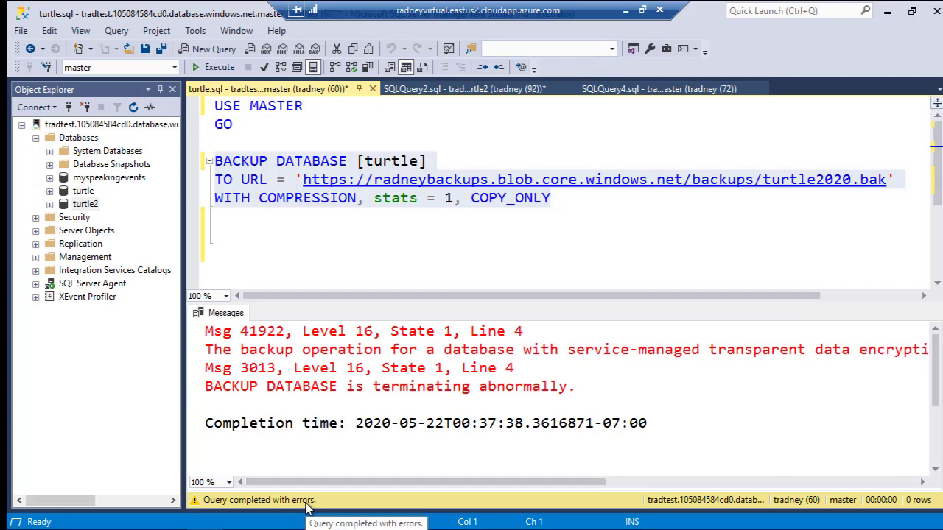